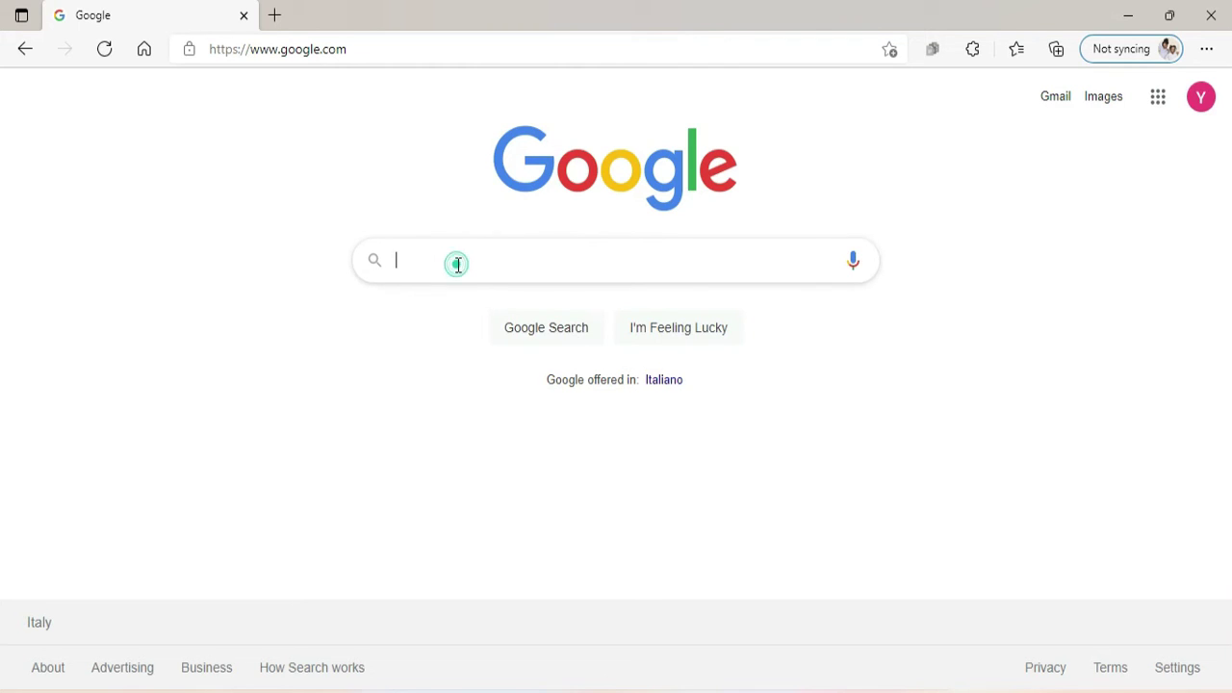
Search Google for 'posteid' and go to the PosteID abilitato a SPID result.
type("poste")
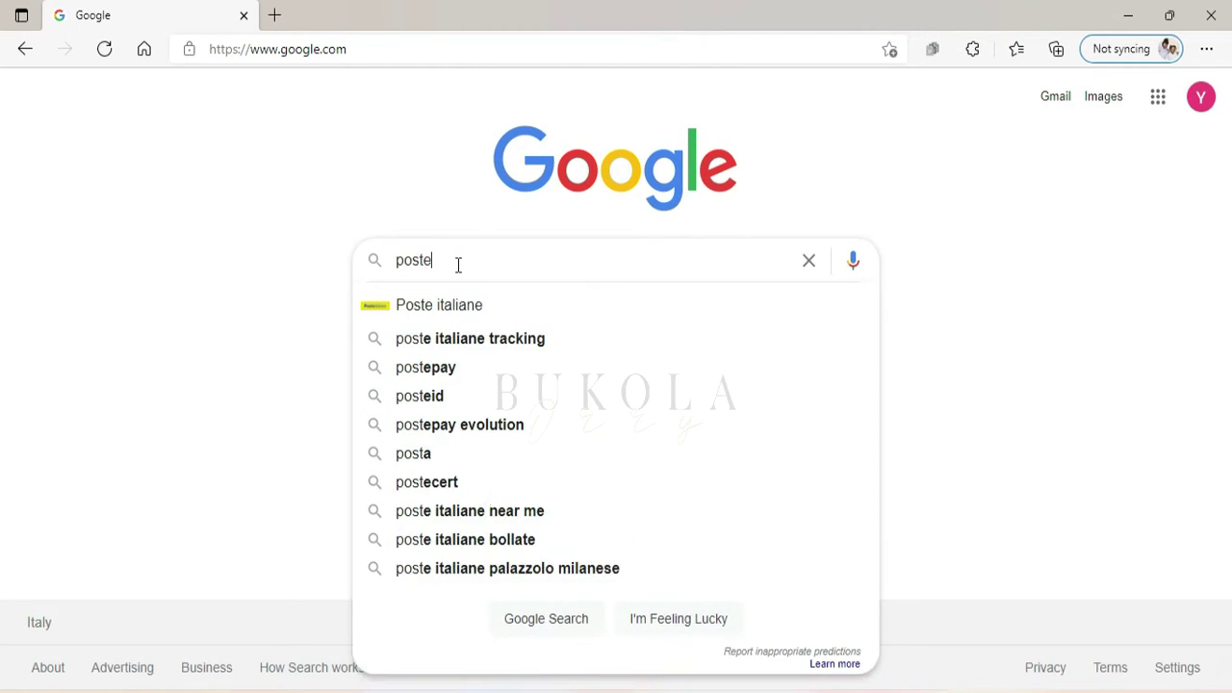
type("id")
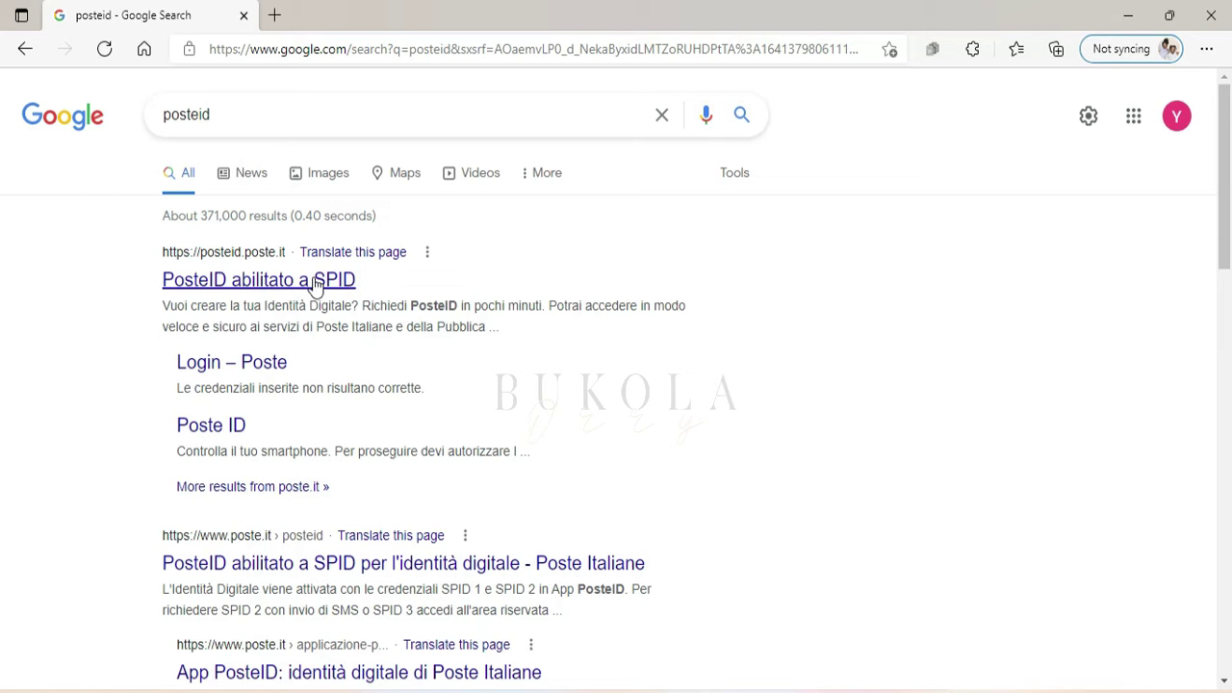
left_click(277, 282)
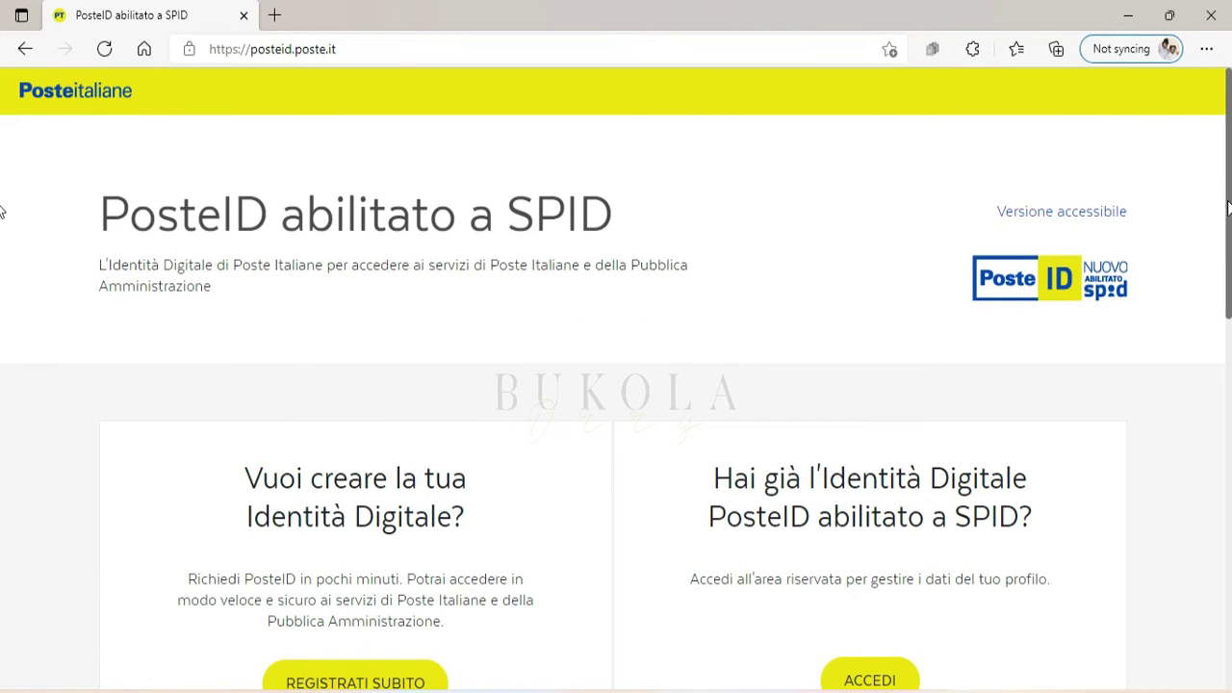
Scroll the posteid.poste.it home page down to the REGISTRATI SUBITO and ACCEDI buttons.
scroll(2, 211, "down", 2)
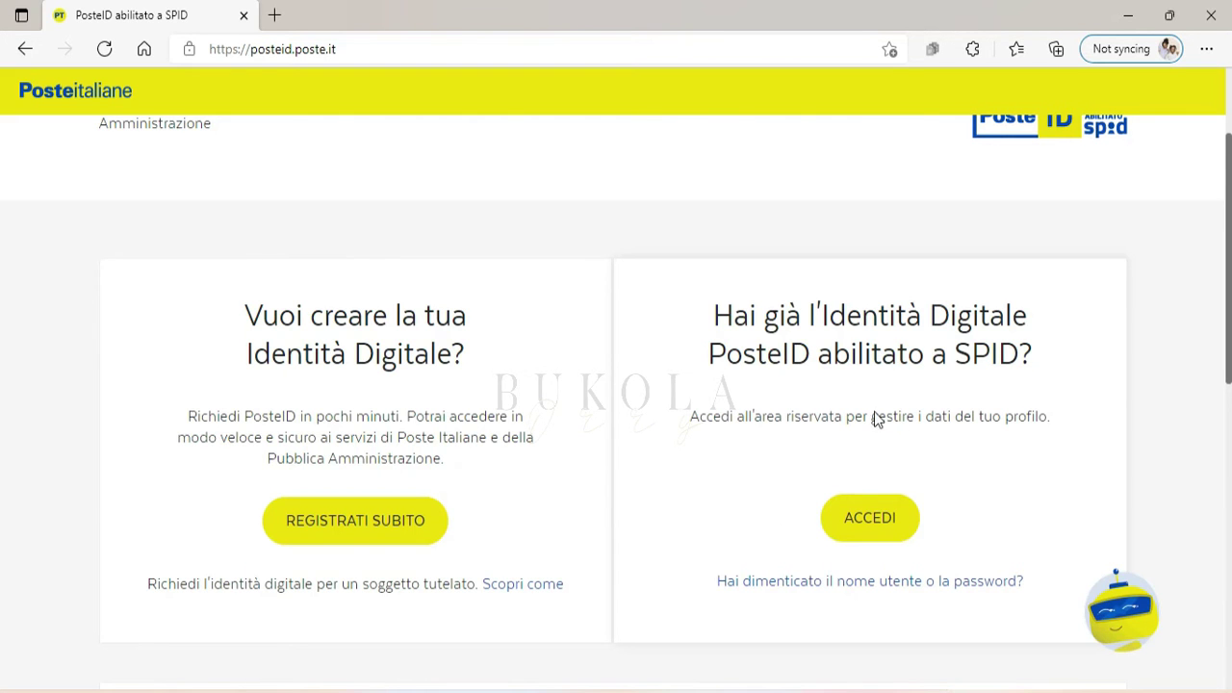
Go to the PosteID sign-in page via ACCEDI and log in to the account.
left_click(895, 535)
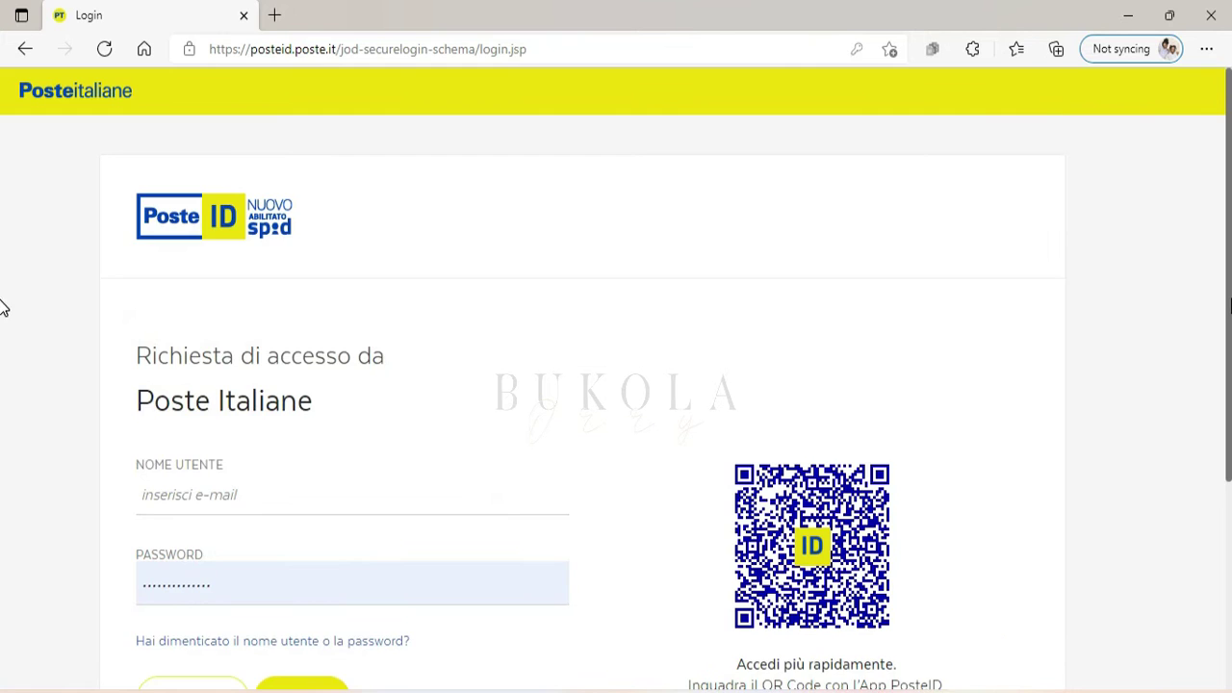
scroll(3, 308, "down", 1)
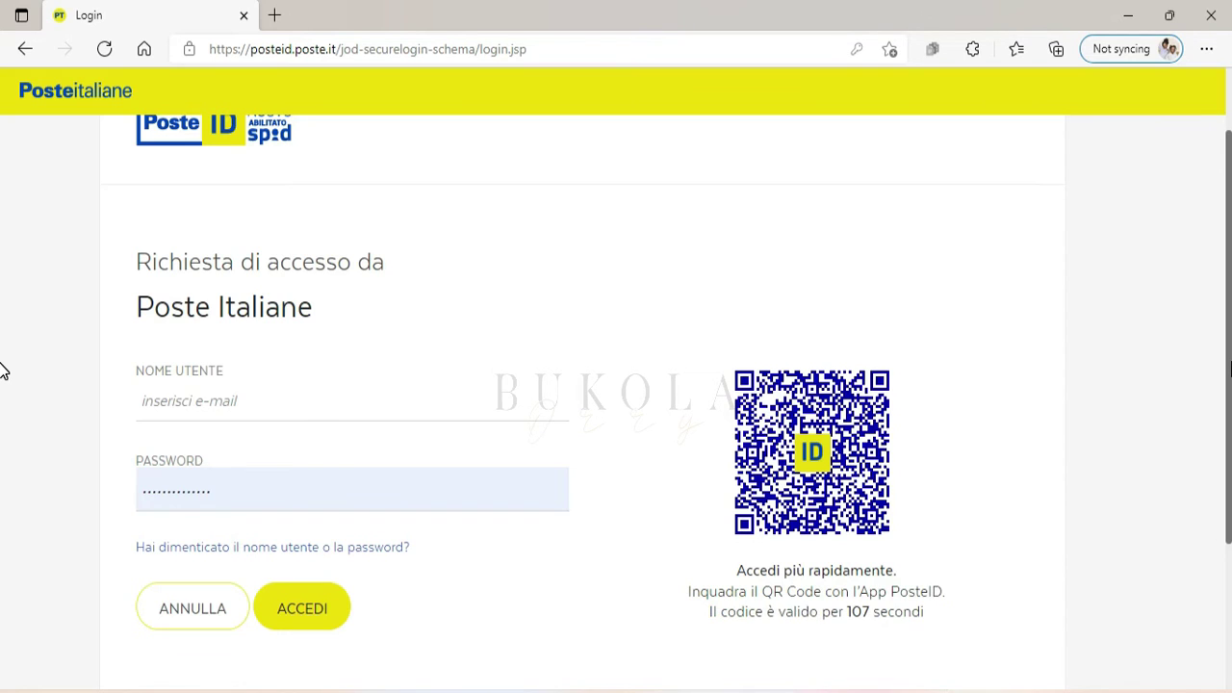
scroll(3, 371, "up", 1)
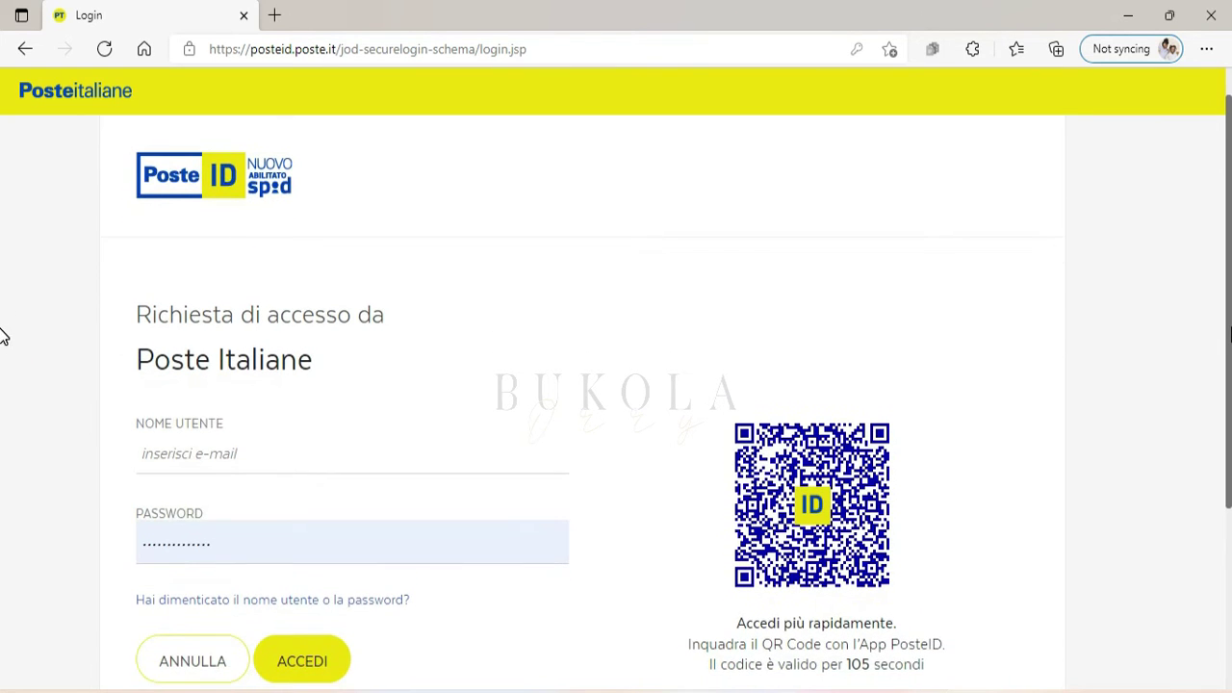
scroll(3, 356, "down", 1)
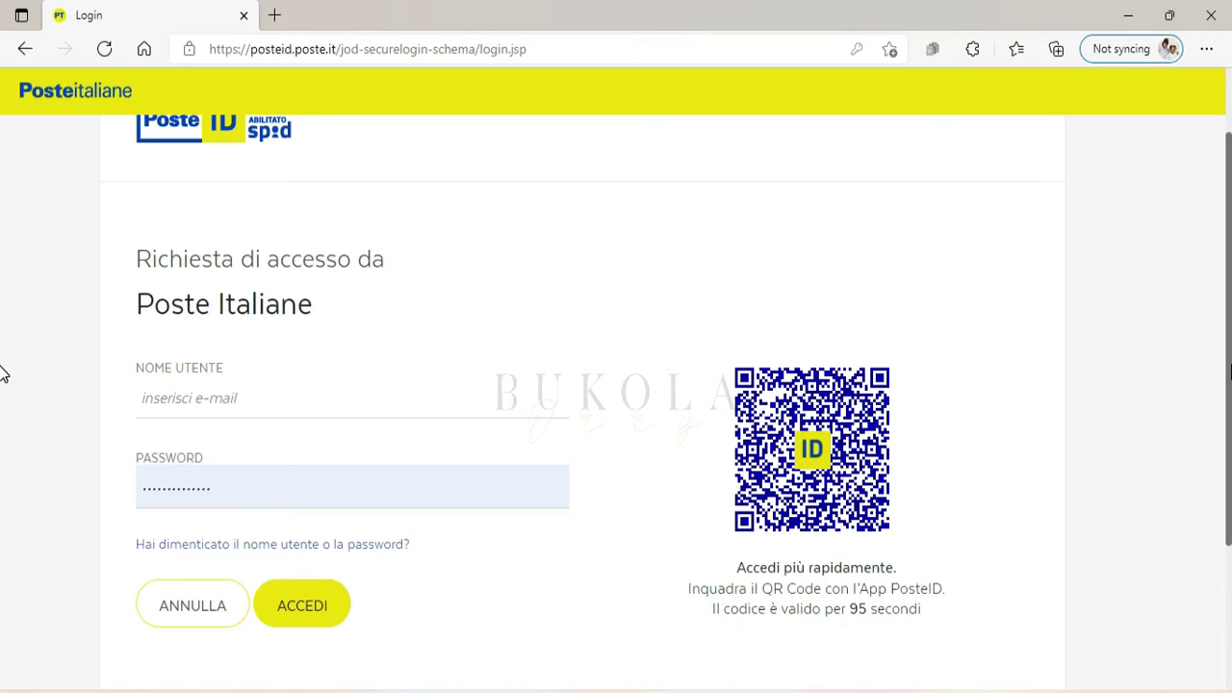
scroll(4, 375, "down", 1)
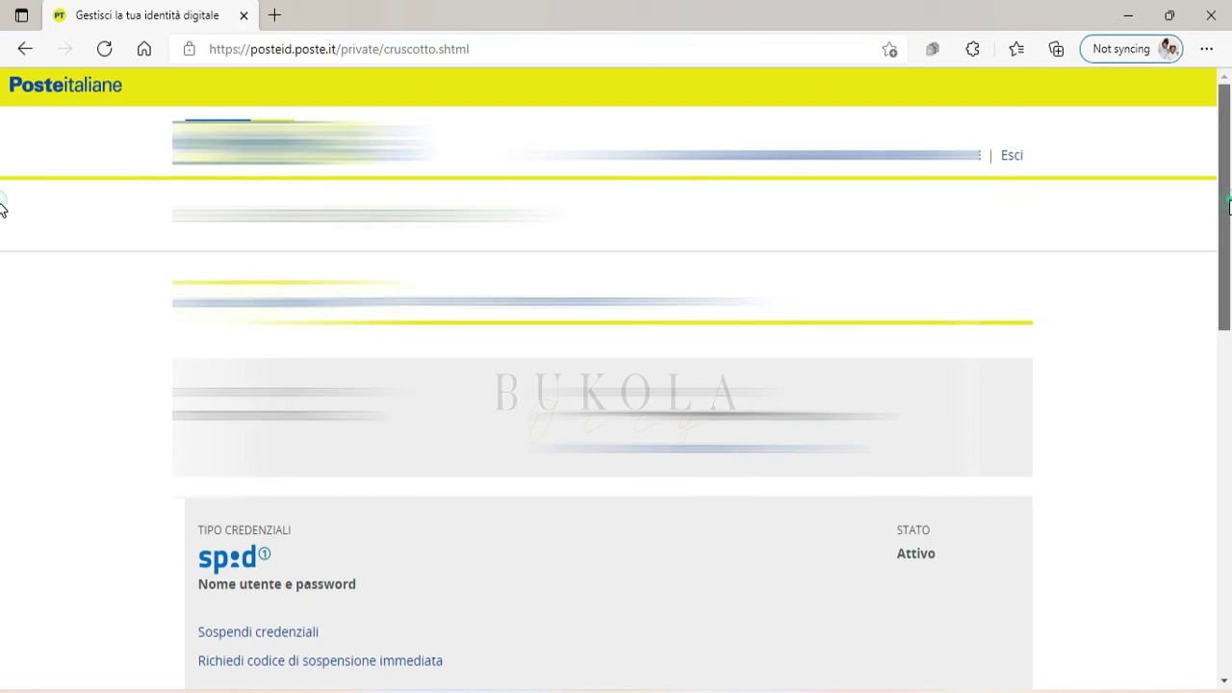
Scroll through the dashboard and switch to the 'I tuoi dati' personal data tab.
scroll(3, 229, "down", 1)
scroll(3, 229, "down", 3)
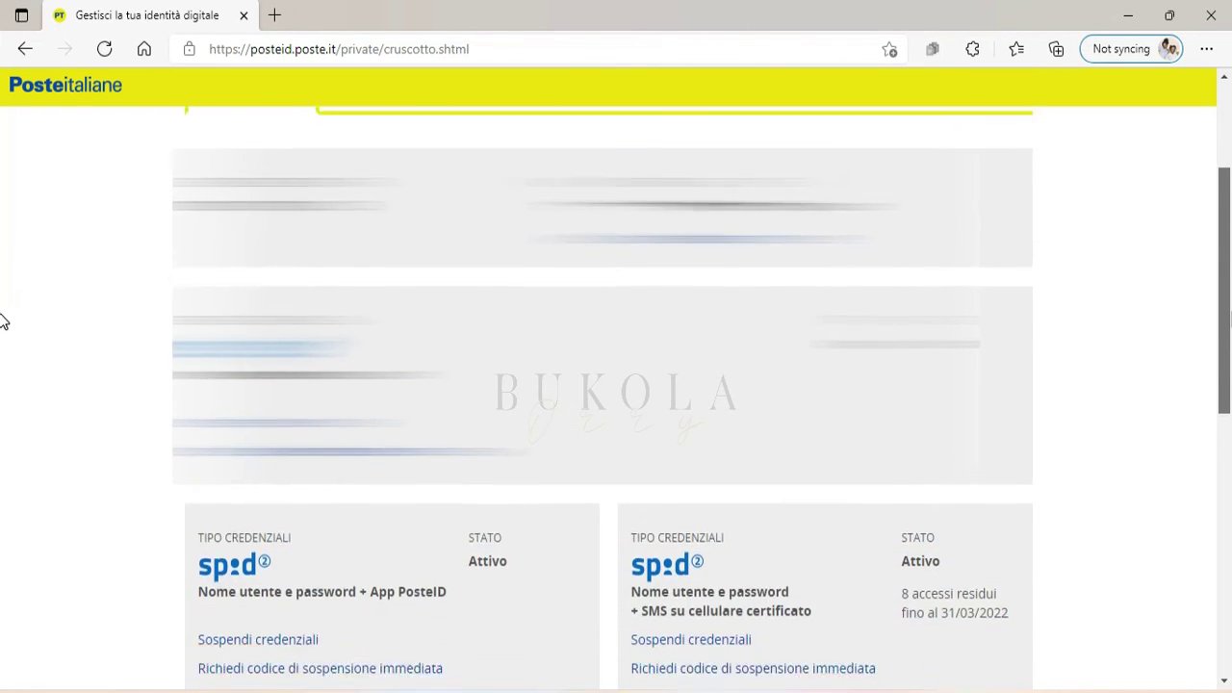
scroll(2, 323, "down", 6)
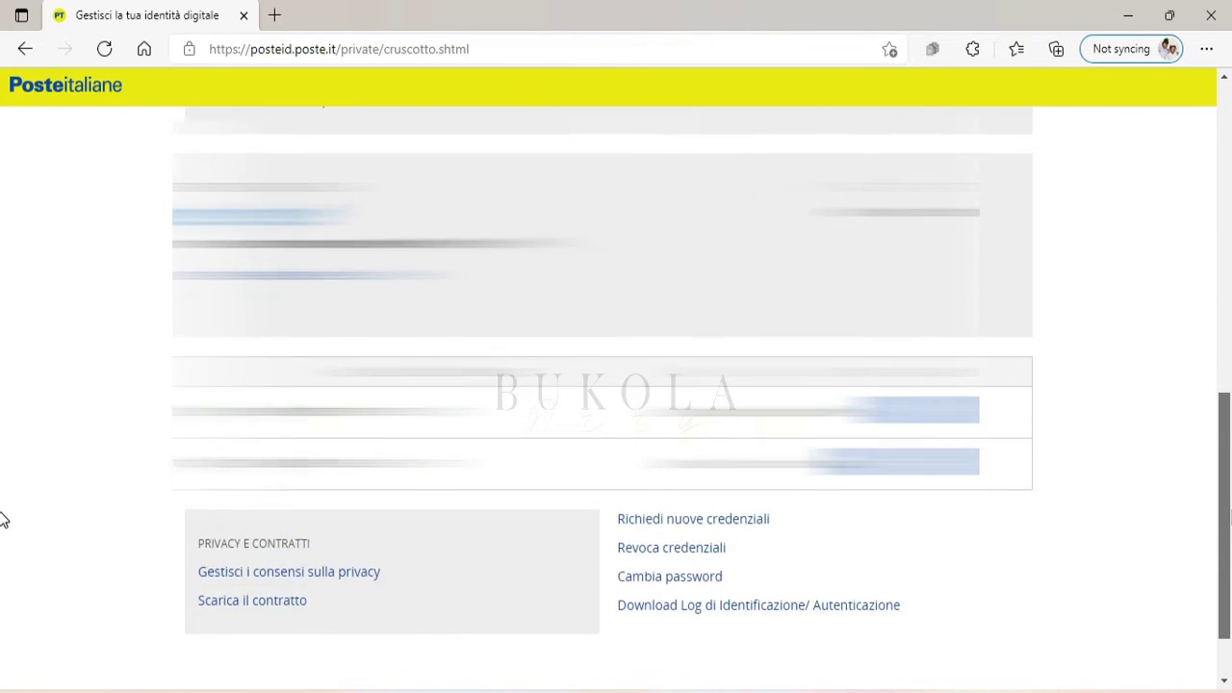
scroll(3, 552, "up", 10)
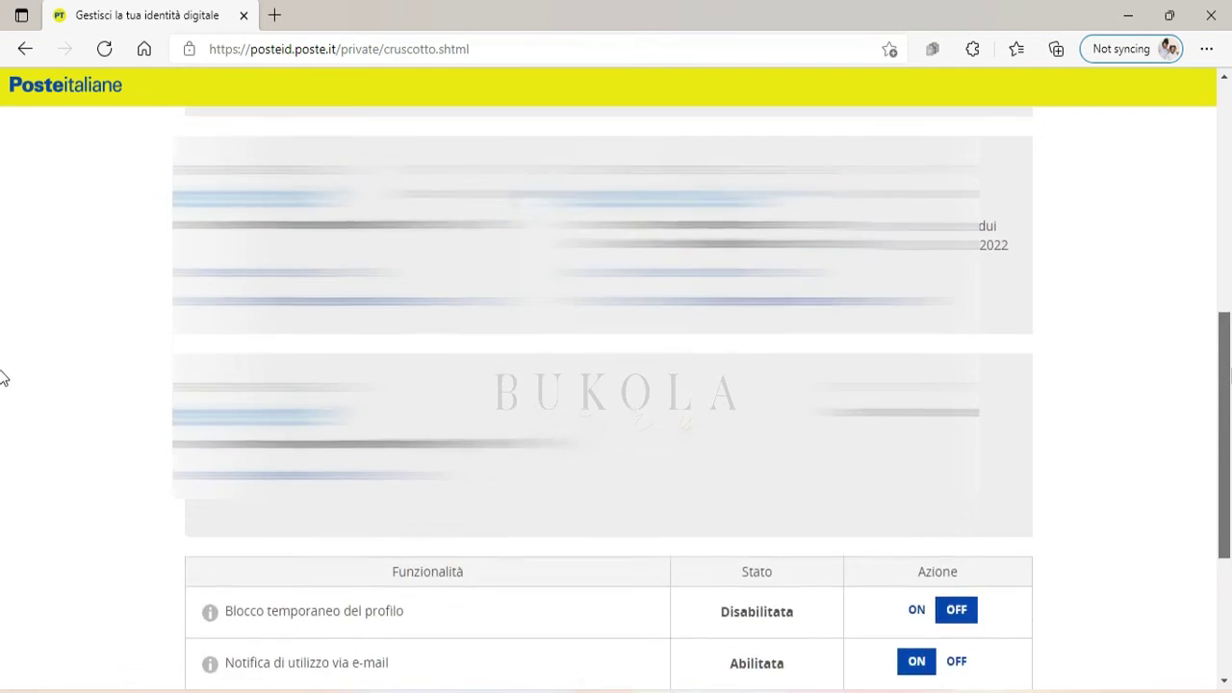
scroll(3, 256, "up", 3)
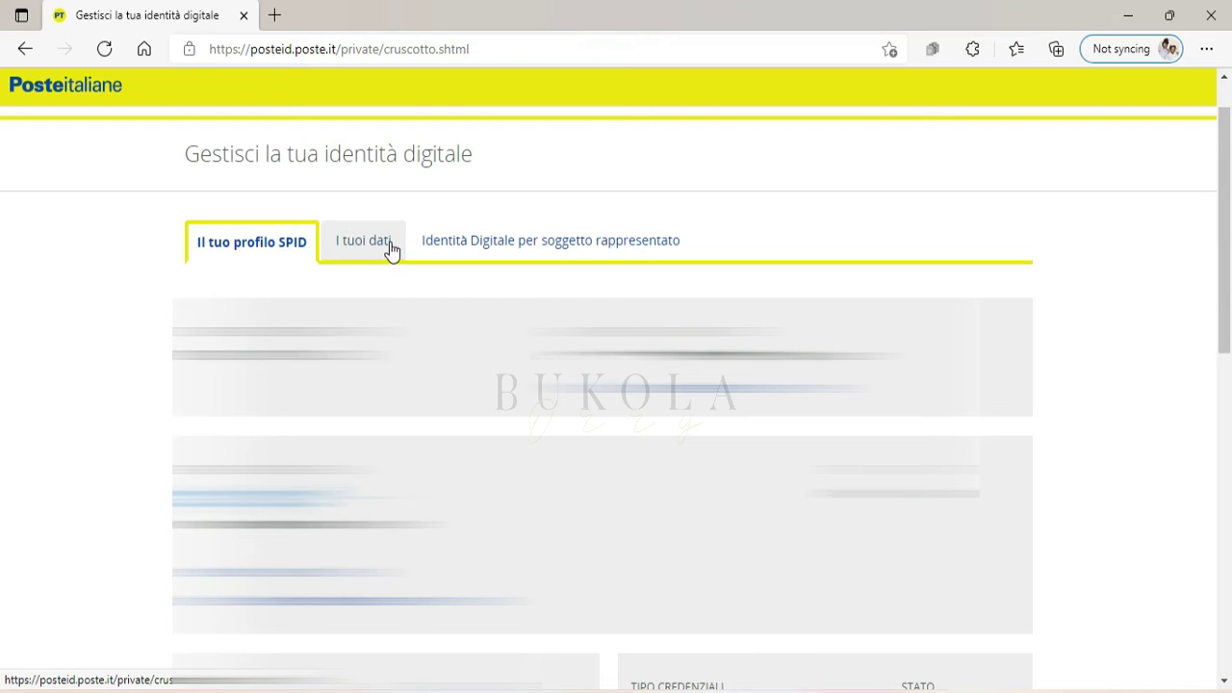
left_click(390, 250)
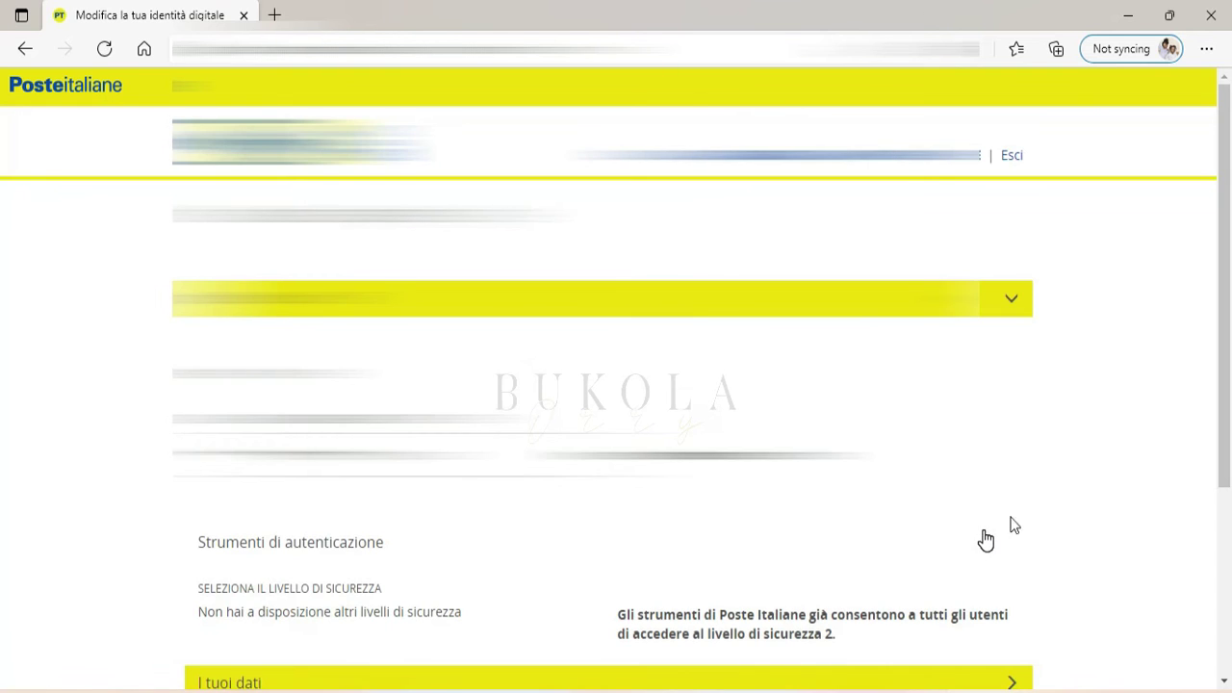
Expand the I tuoi dati section and bring up the INDIRIZZO E-MAIL DI CONTATTO edit form.
scroll(3, 385, "down", 1)
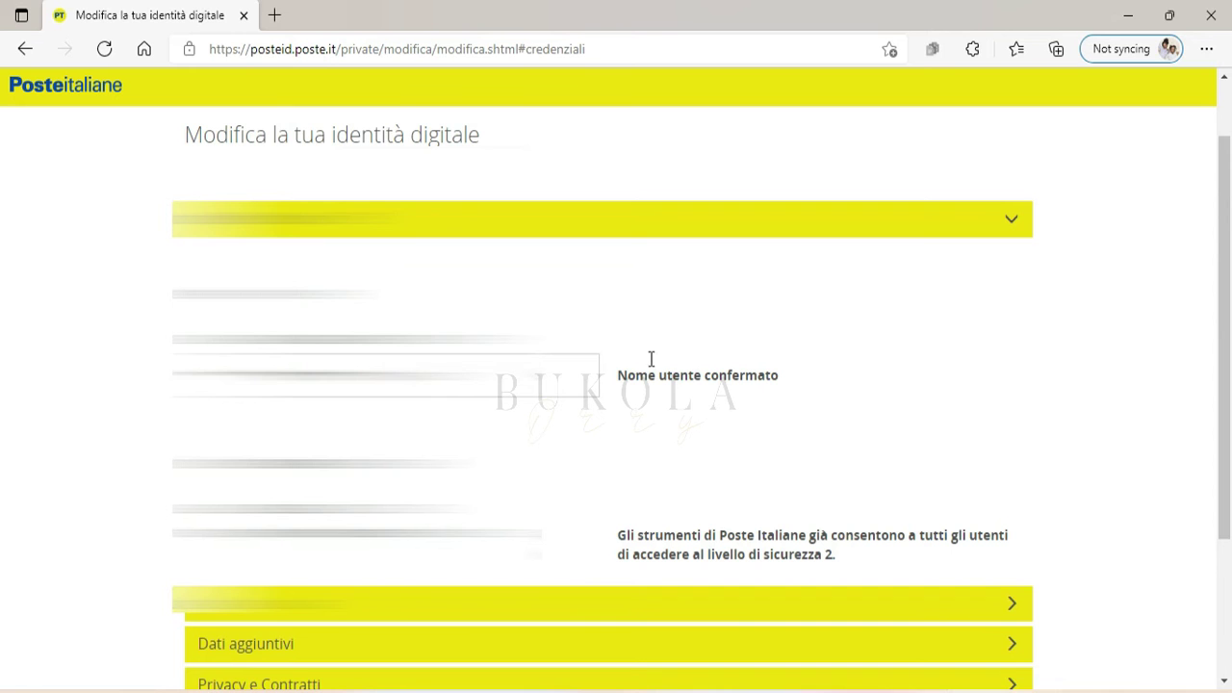
scroll(3, 289, "down", 1)
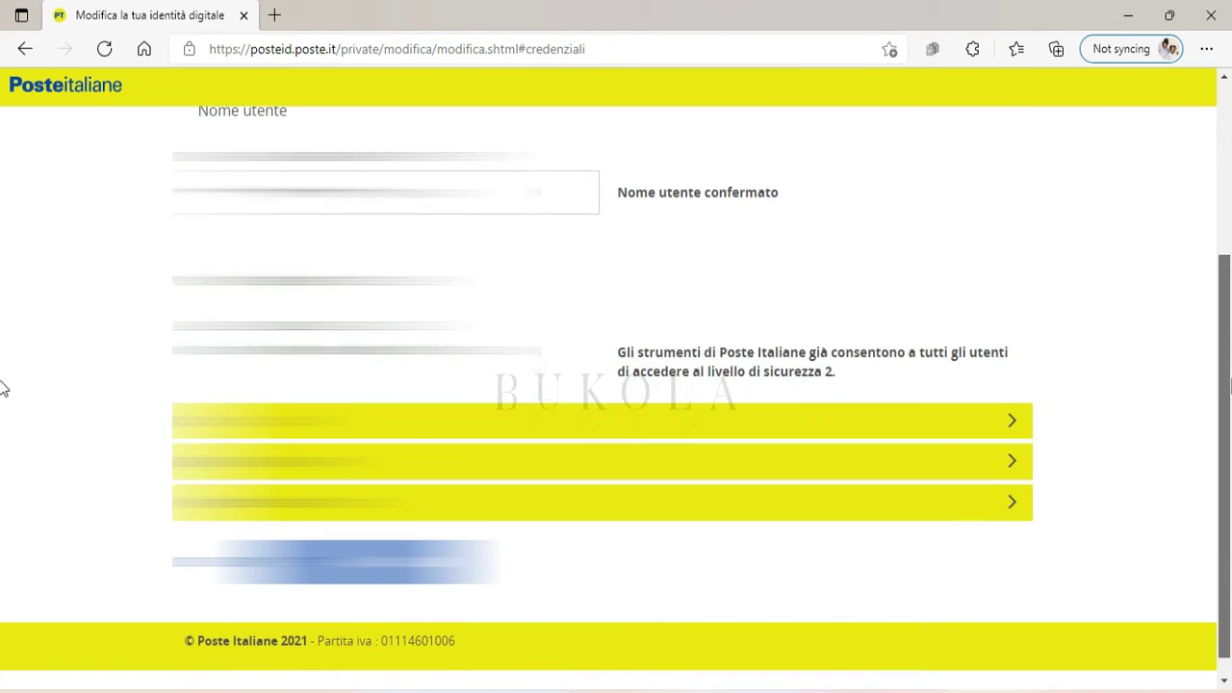
scroll(2, 388, "down", 1)
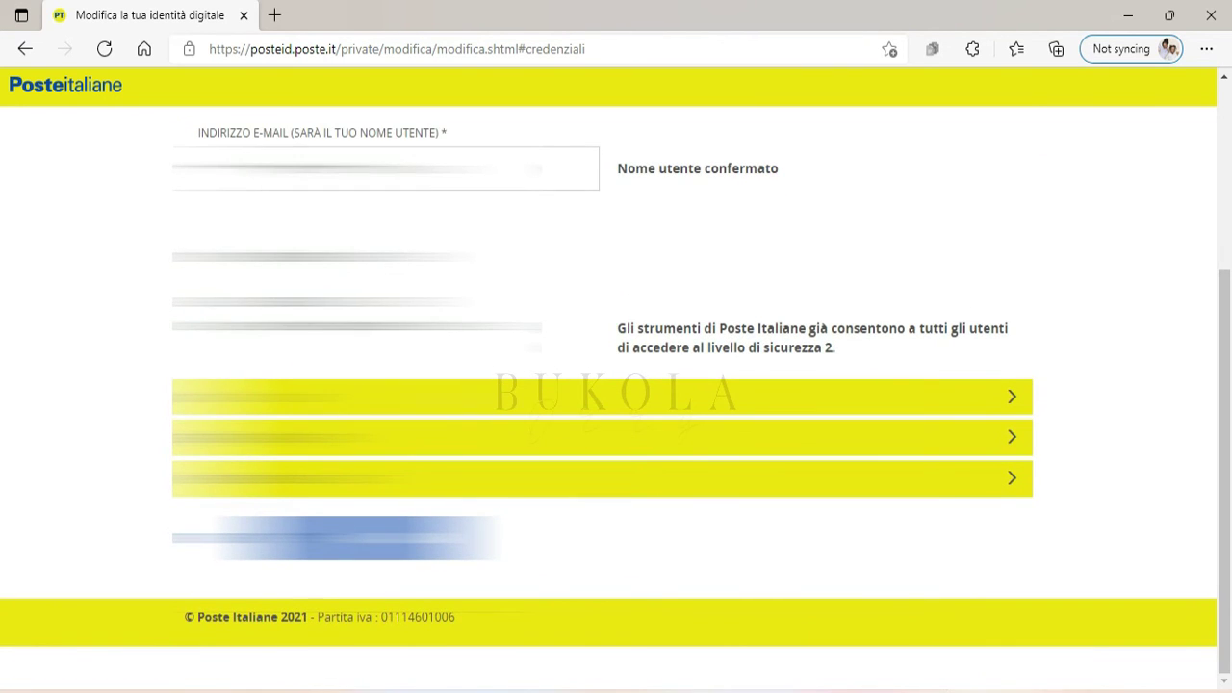
left_click(1012, 390)
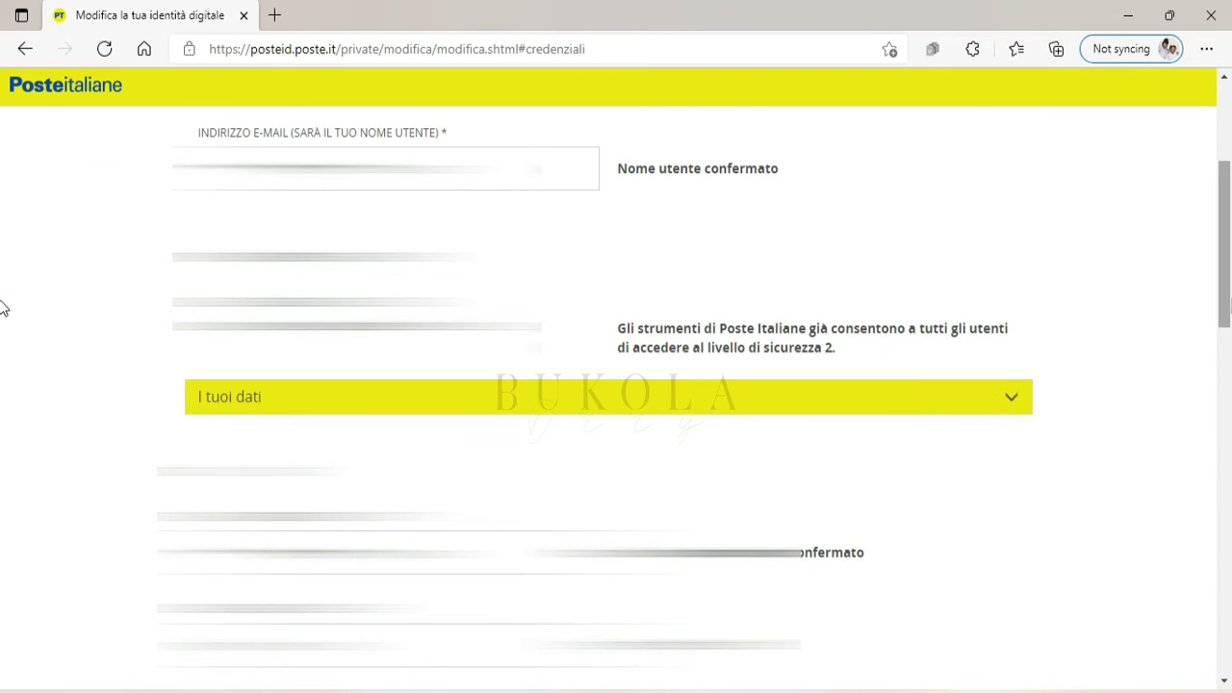
scroll(2, 356, "down", 3)
scroll(2, 385, "down", 1)
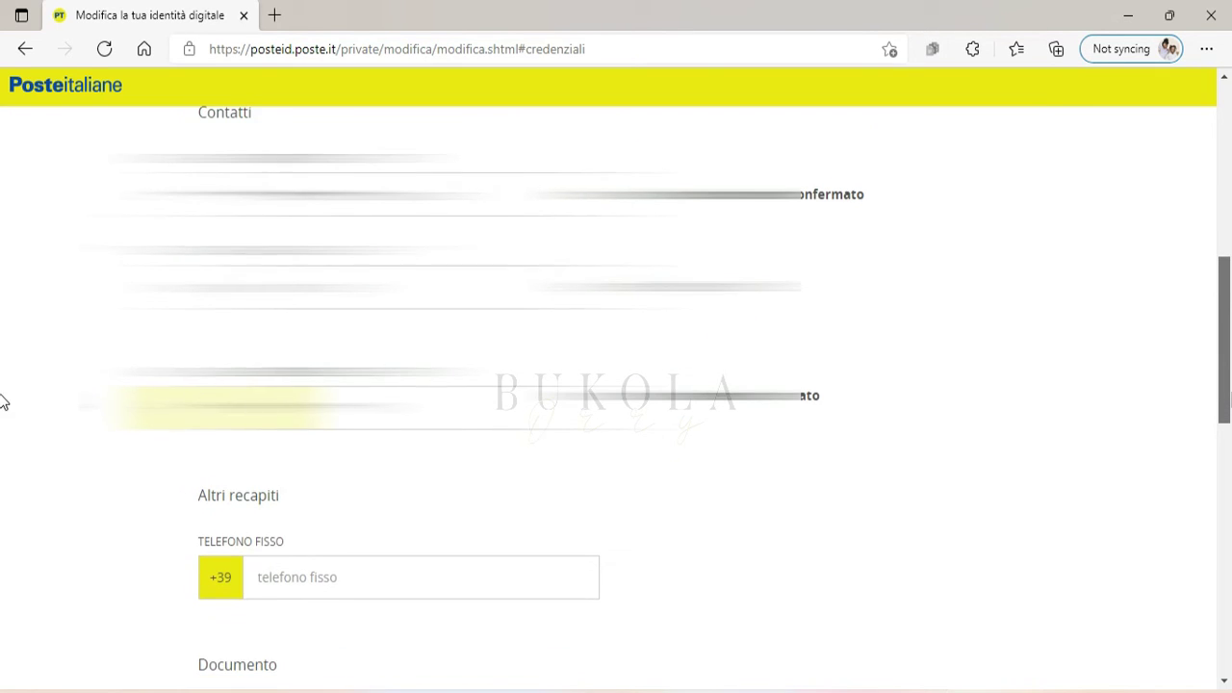
scroll(2, 398, "up", 1)
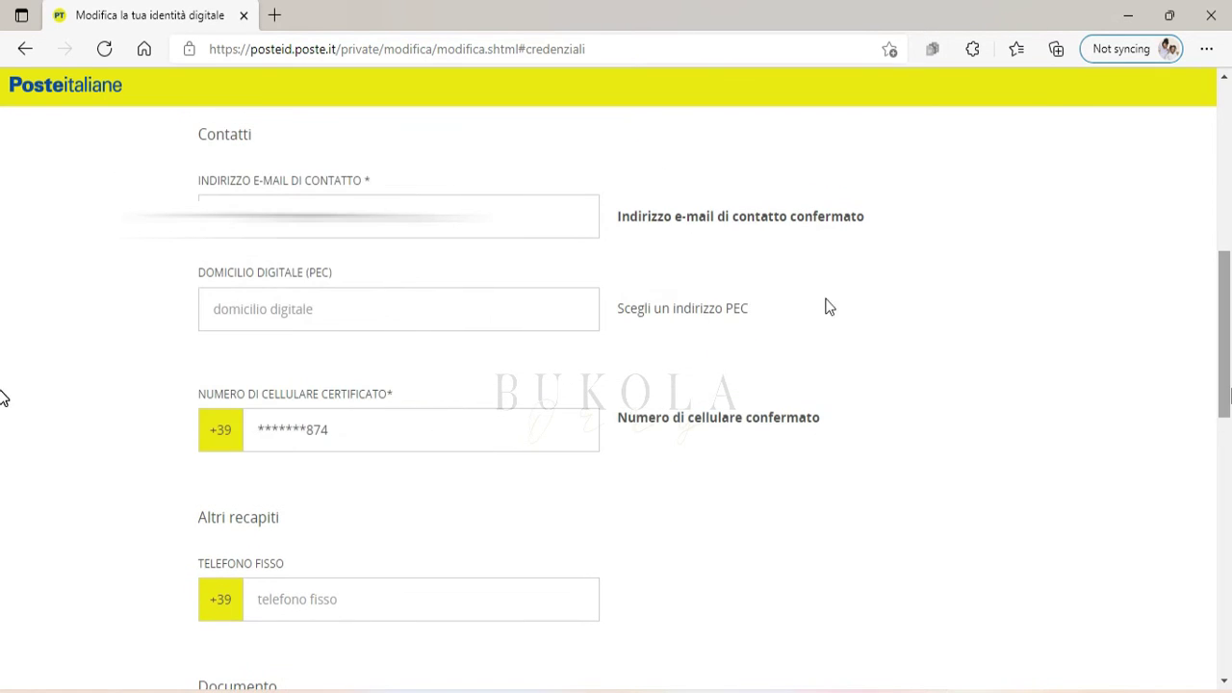
left_click(489, 218)
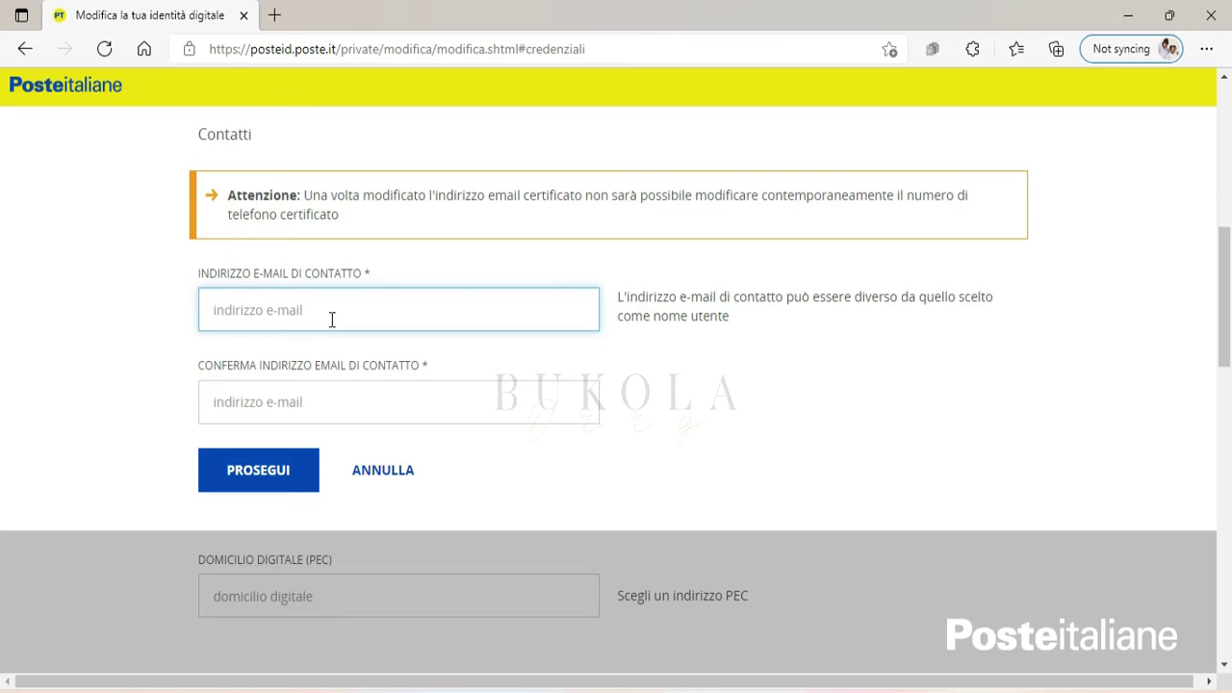
Fill in the new contact e-mail from the autofill suggestion and submit it with PROSEGUI.
left_click(332, 319)
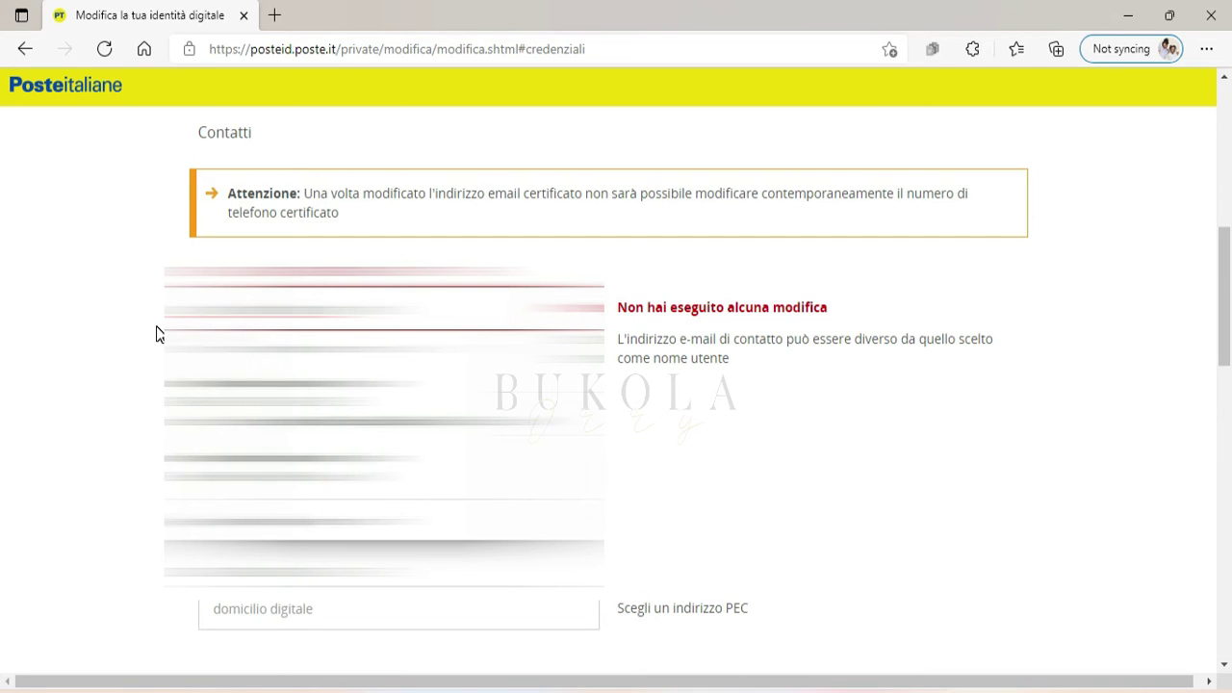
key("Down")
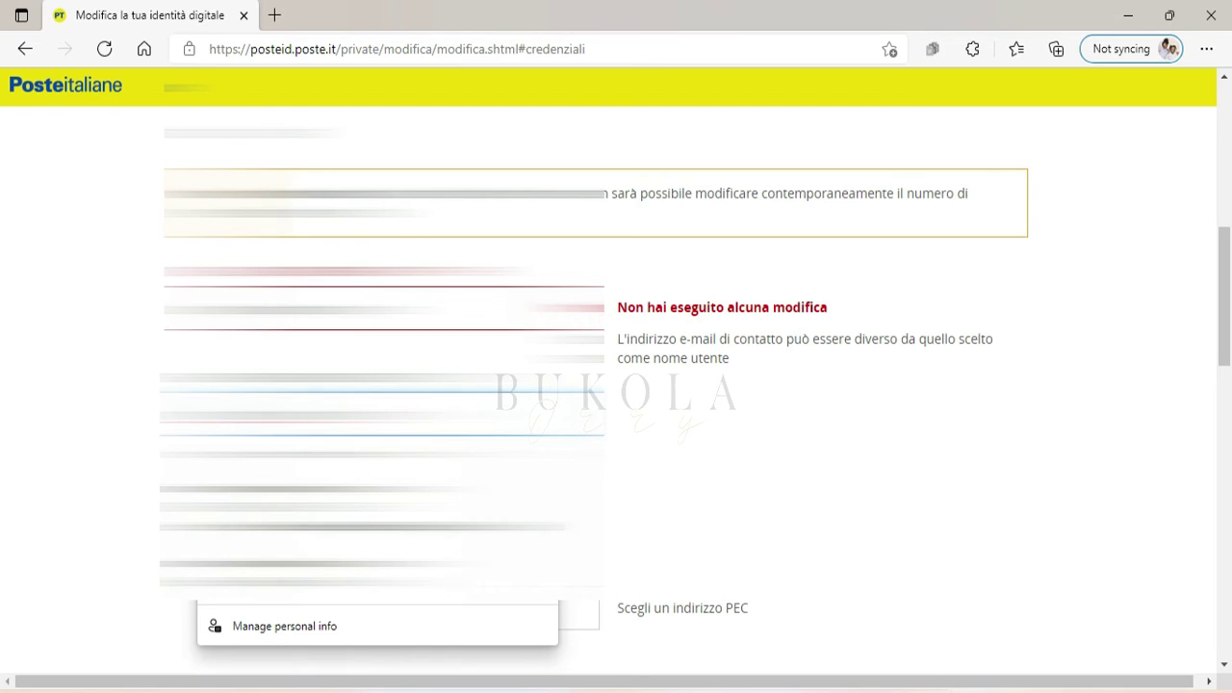
left_click(258, 489)
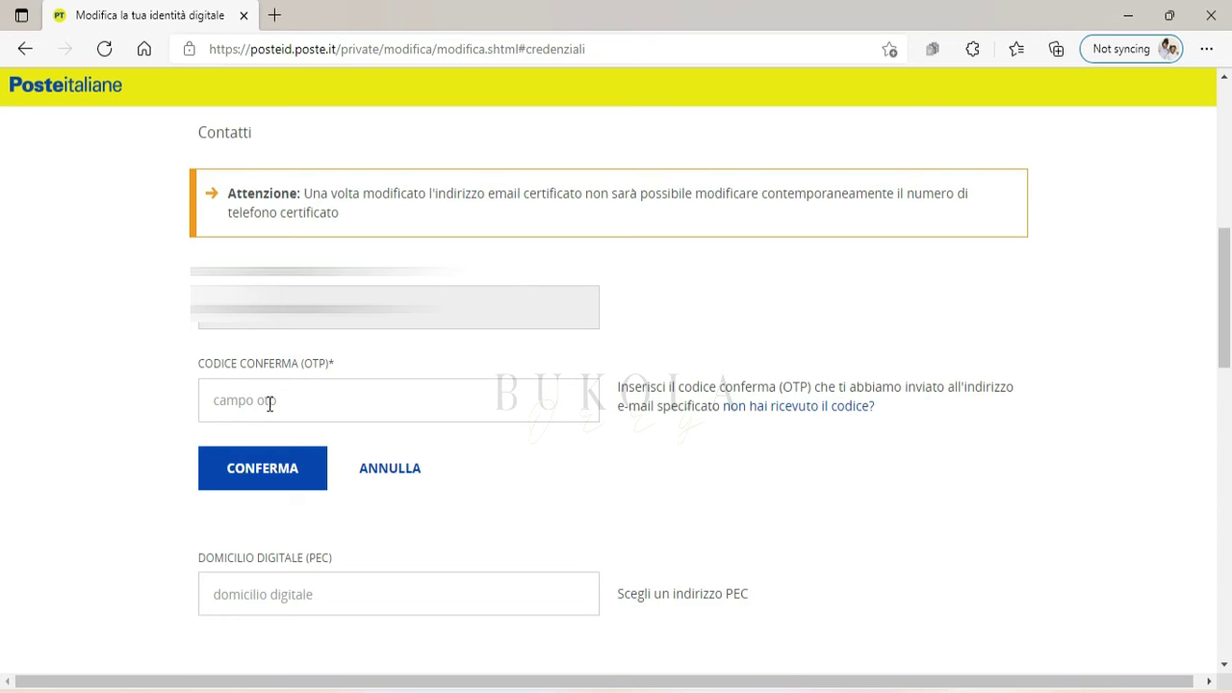
Dismiss autofill in the OTP code field and cancel the e-mail change with ANNULLA.
left_click(270, 404)
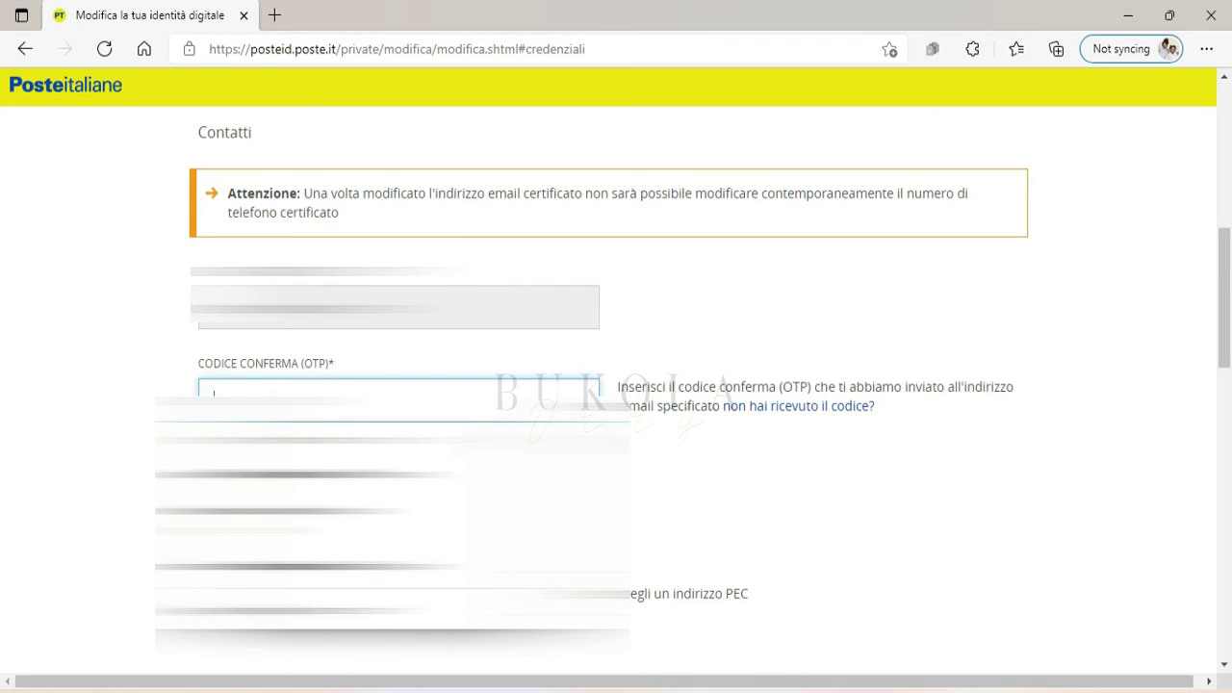
key("Escape")
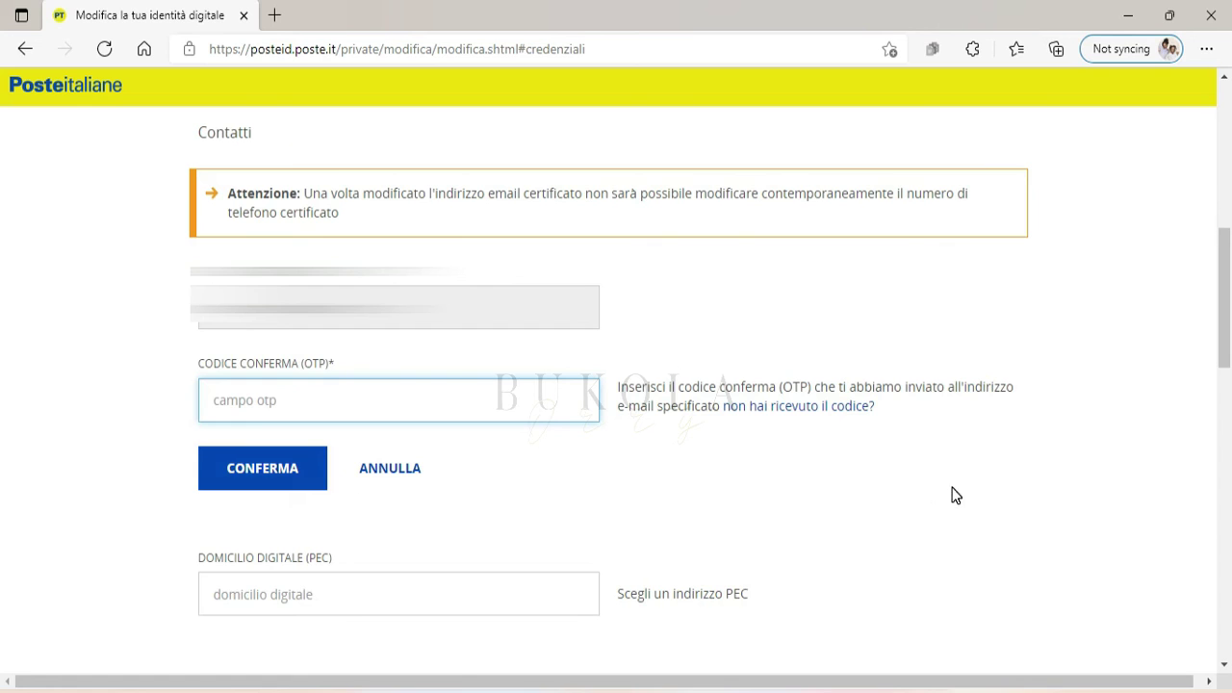
left_click(405, 470)
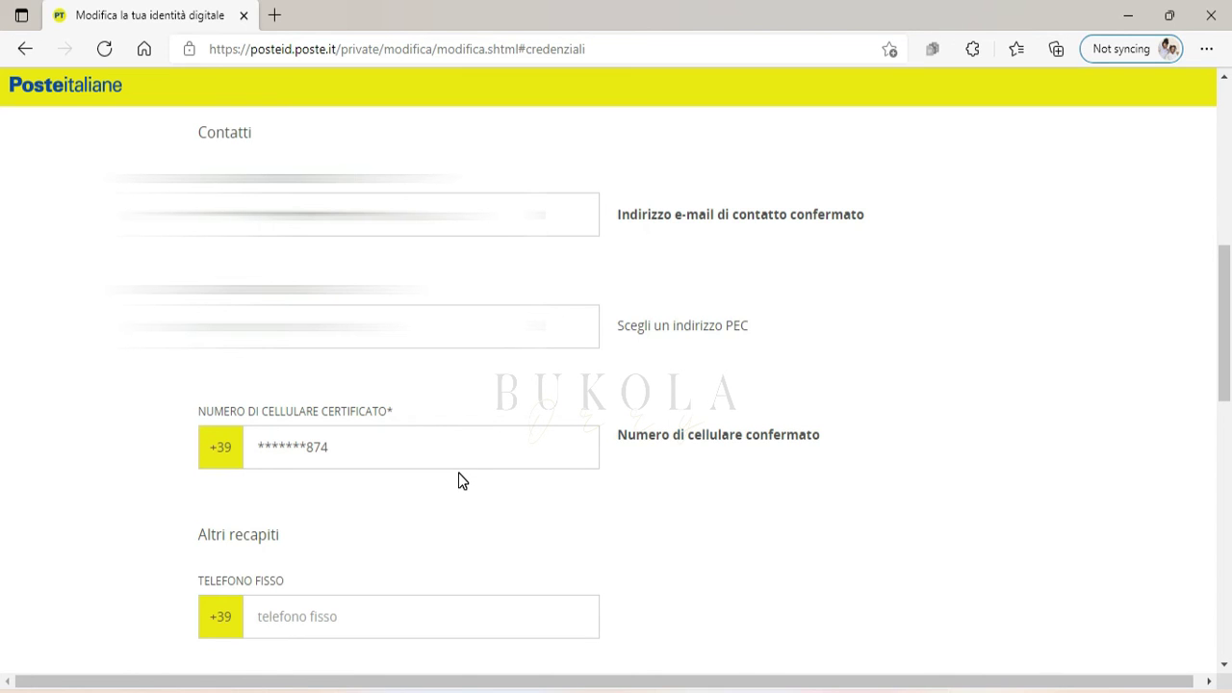
Start changing the certified mobile number and choose 'altro' to add a different number.
left_click(405, 445)
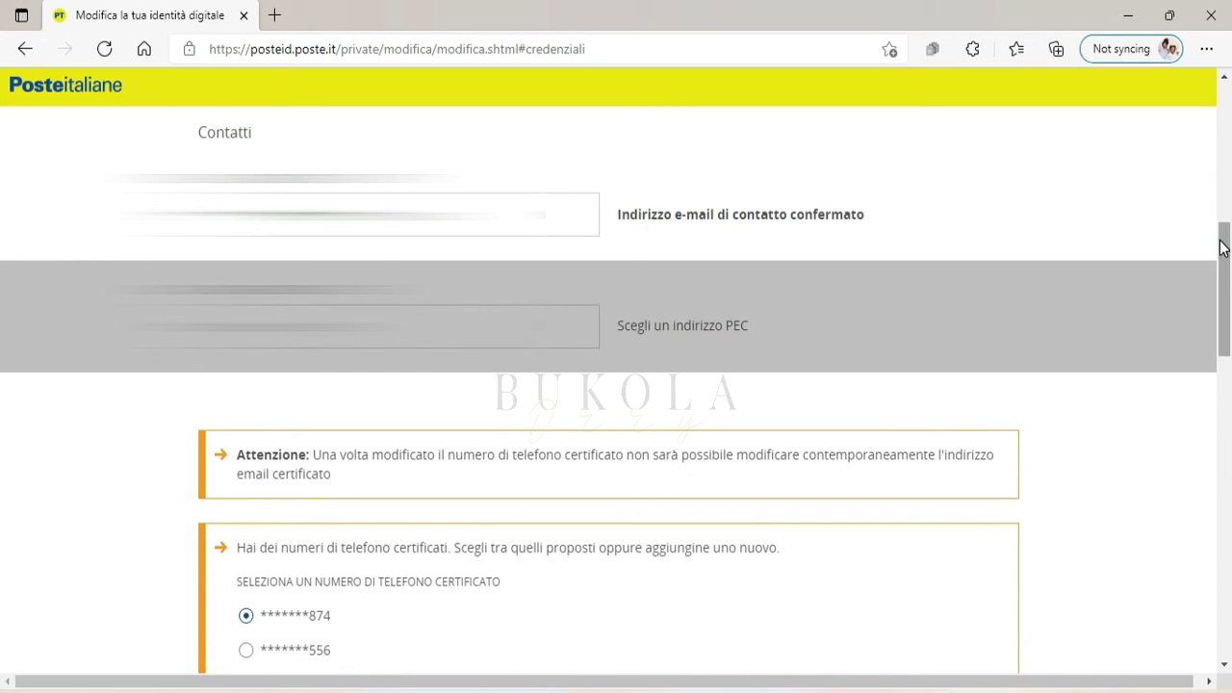
left_click_drag(1224, 245, 1226, 306)
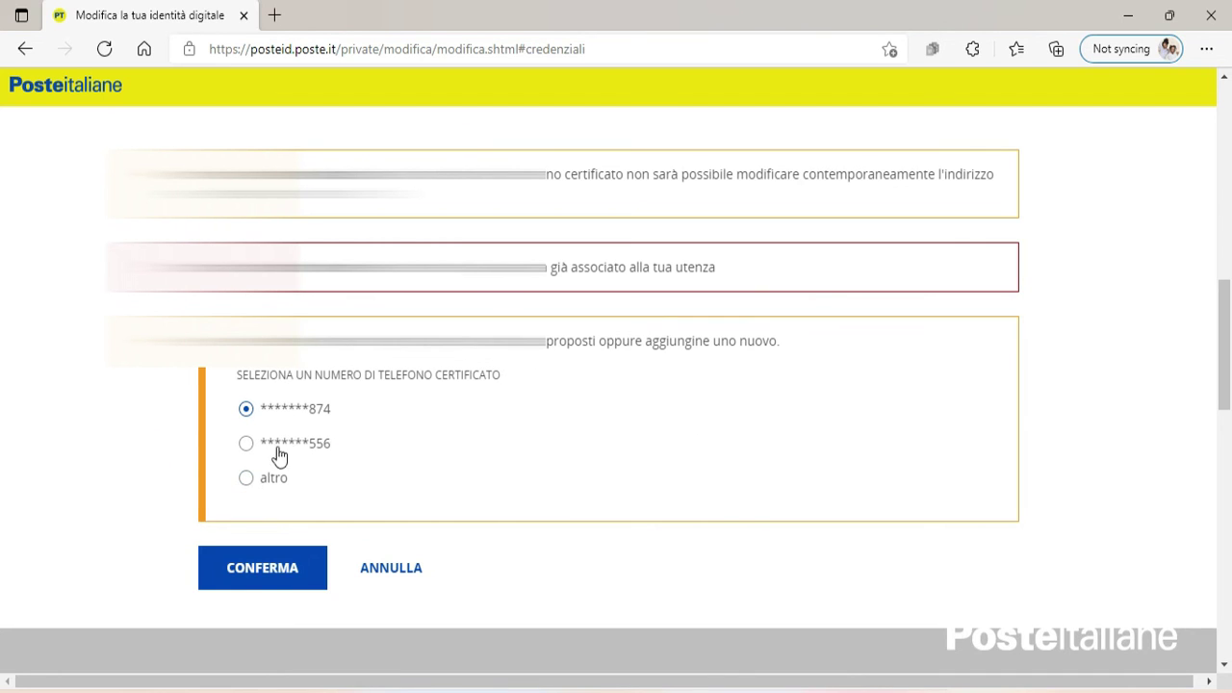
left_click(248, 487)
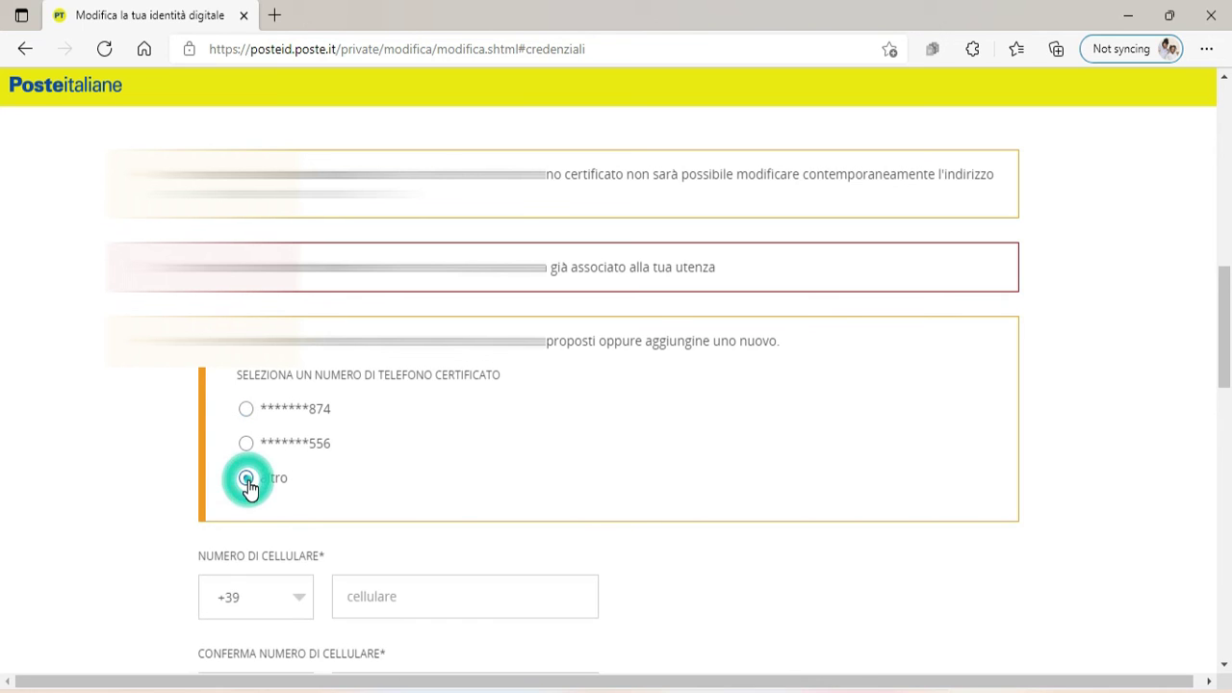
left_click_drag(1228, 334, 1229, 409)
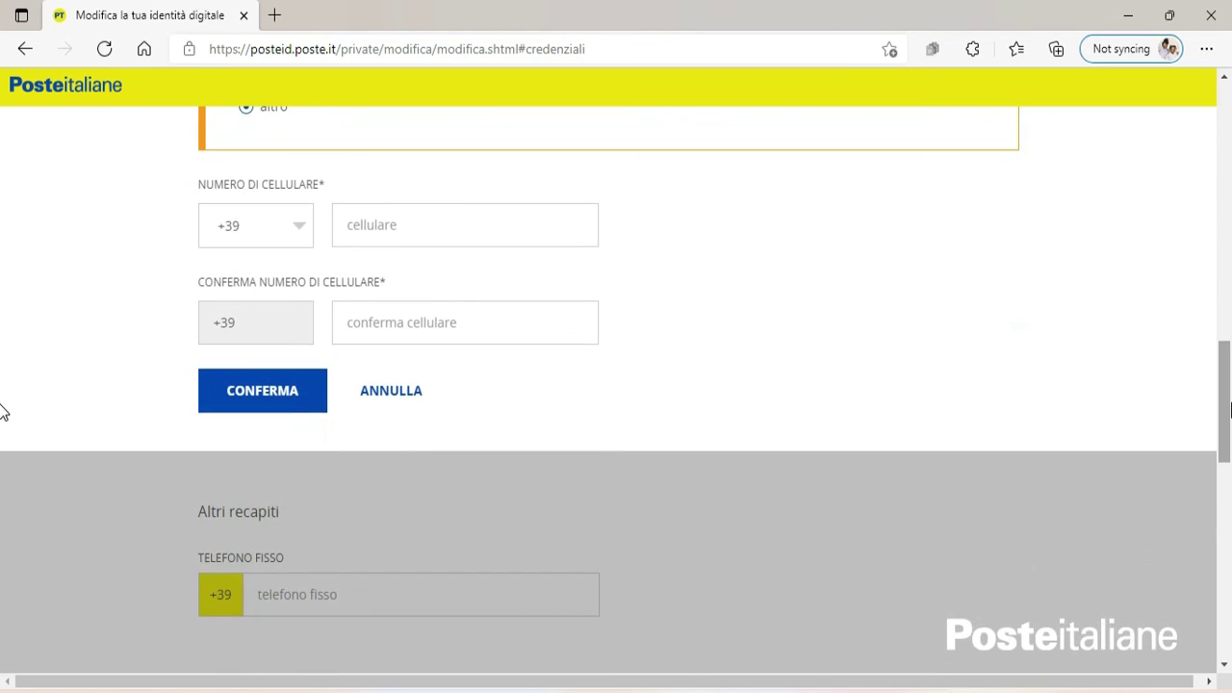
Enter the new mobile number in the cellulare field and copy it for the confirmation field.
left_click(389, 225)
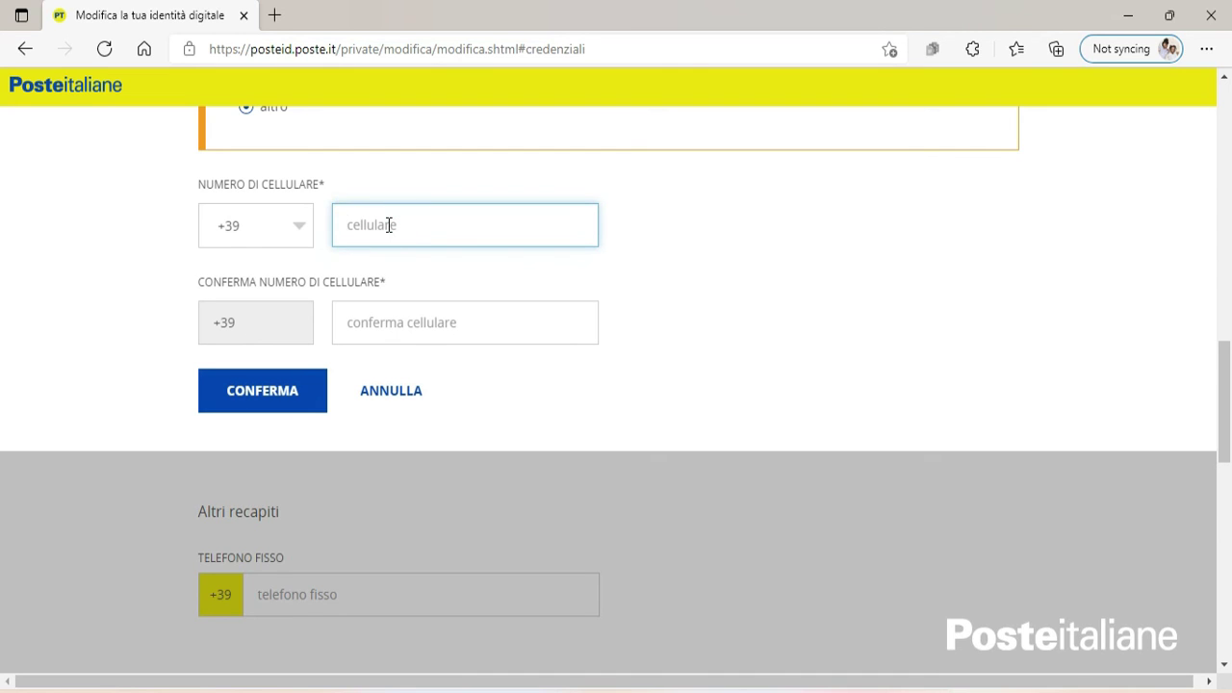
double_click(440, 218)
right_click(369, 228)
left_click(426, 156)
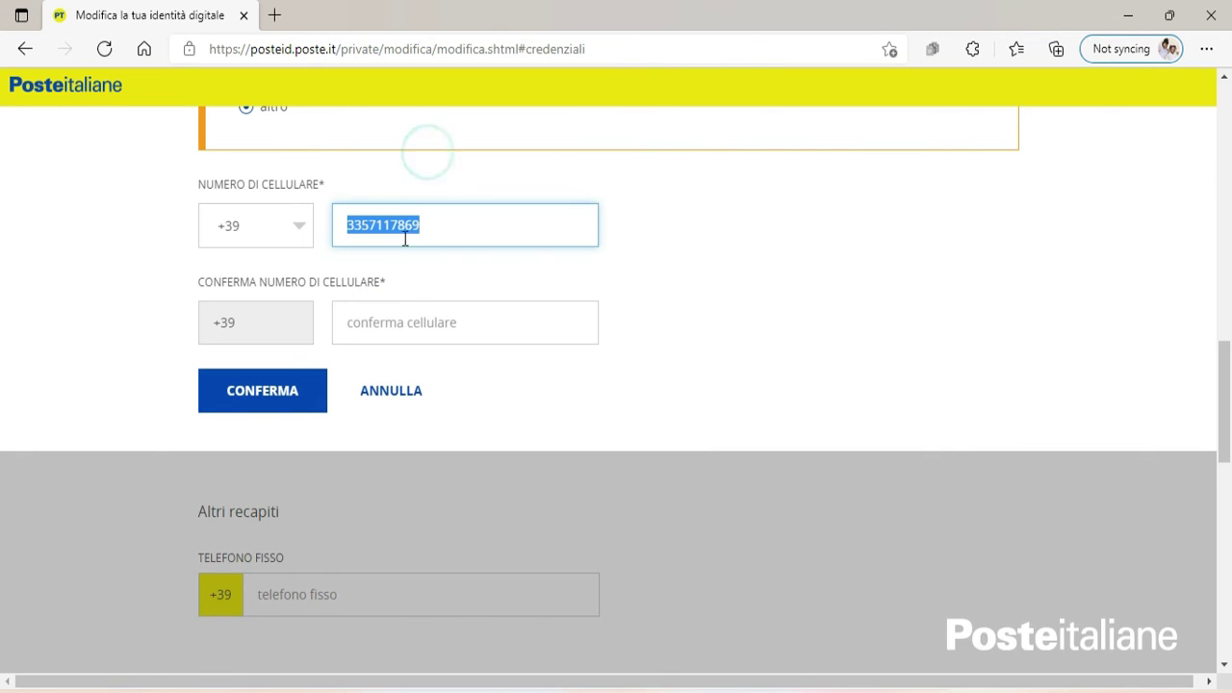
left_click(408, 336)
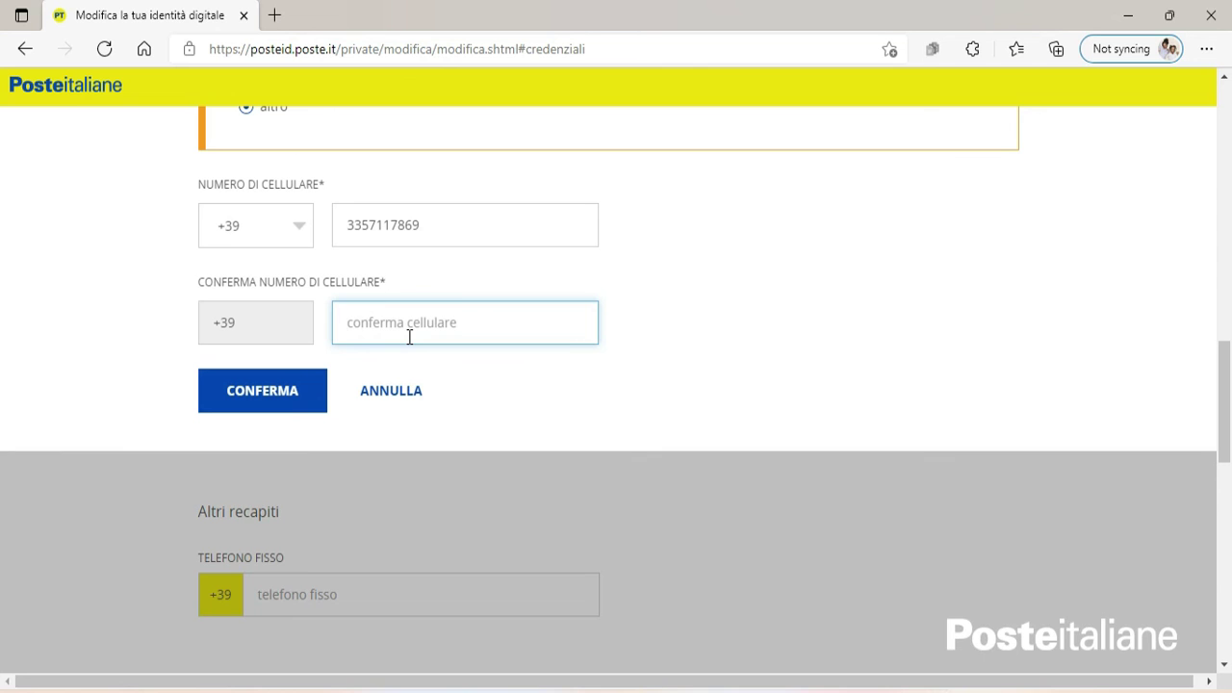
right_click(410, 338)
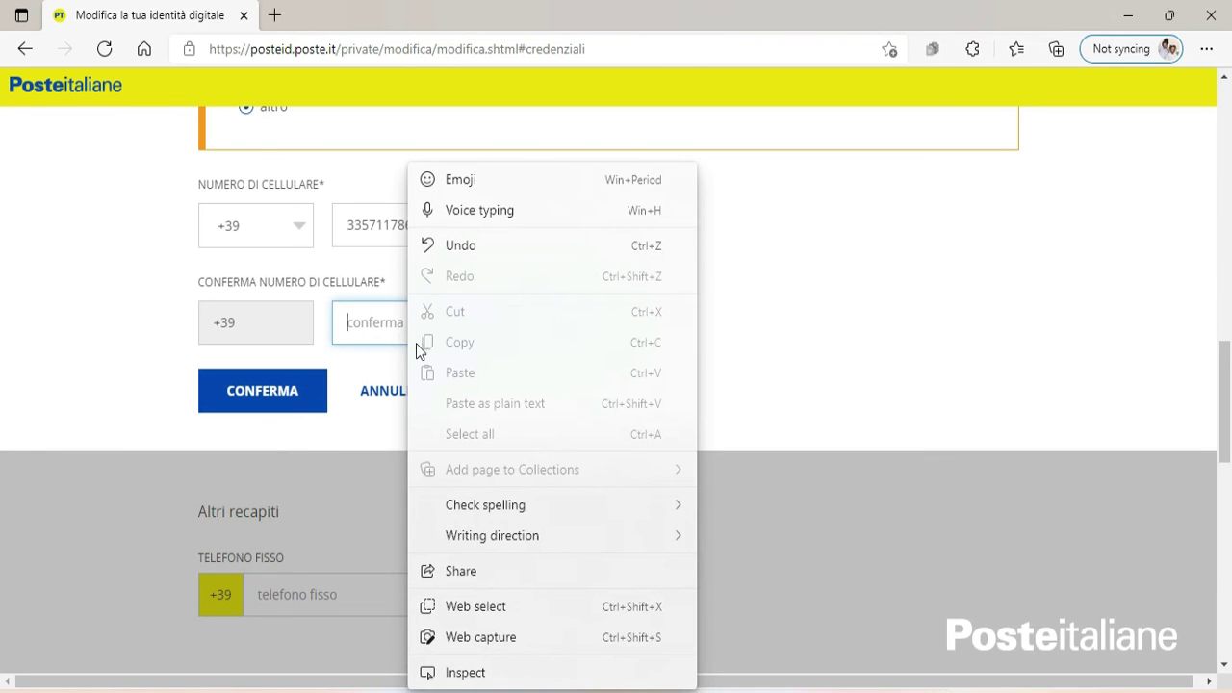
Close the edit options menu without pasting into the confirmation field.
left_click(899, 349)
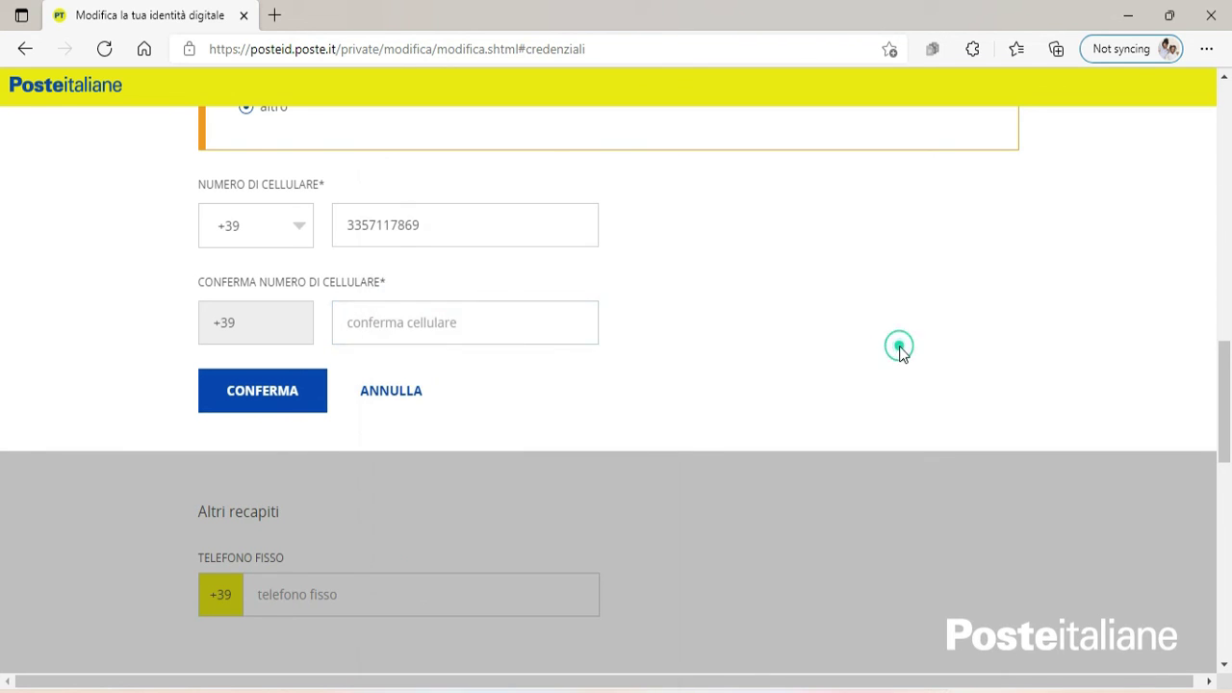